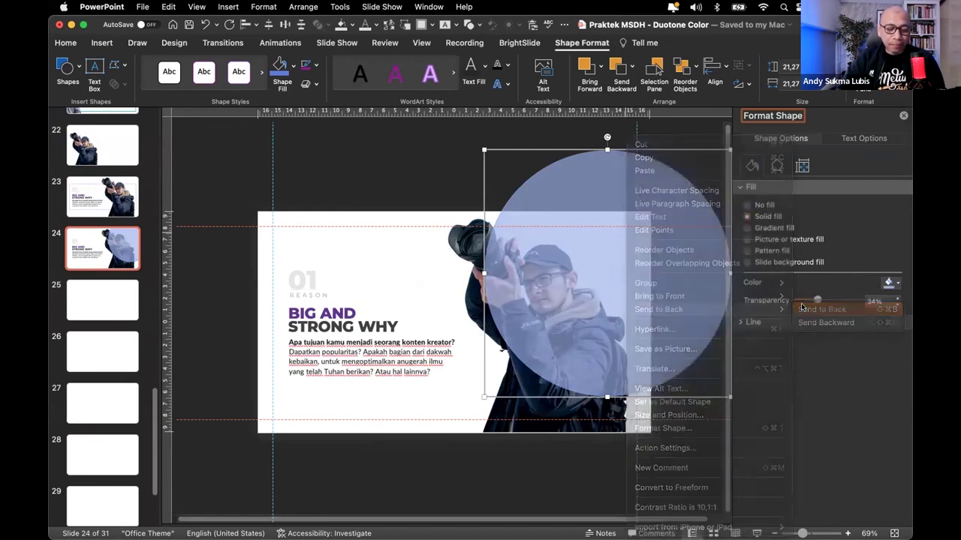
Step: Move the semi-transparent blue circle behind the photographer slightly up and to the left
left_click(671, 165)
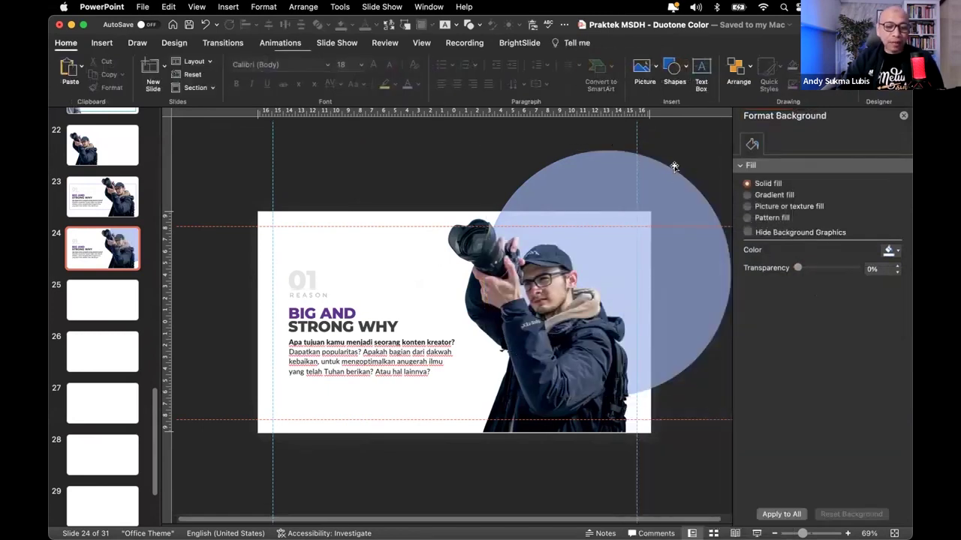
left_click(661, 180)
left_click_drag(661, 180, 629, 173)
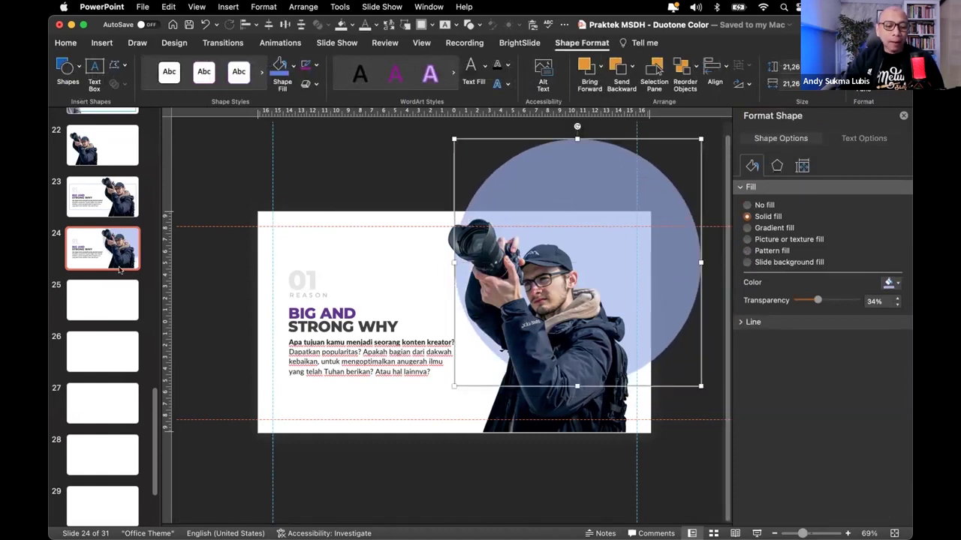
Step: Duplicate slide 24 and delete the blue circle from the copy, closing the shape formatting options
left_click(90, 244)
key("super+d")
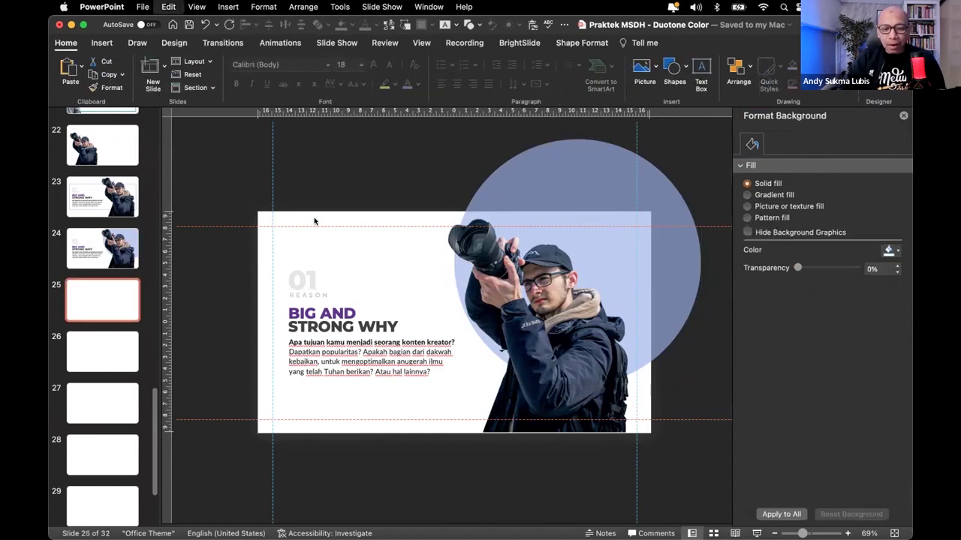
left_click(616, 174)
key("Delete")
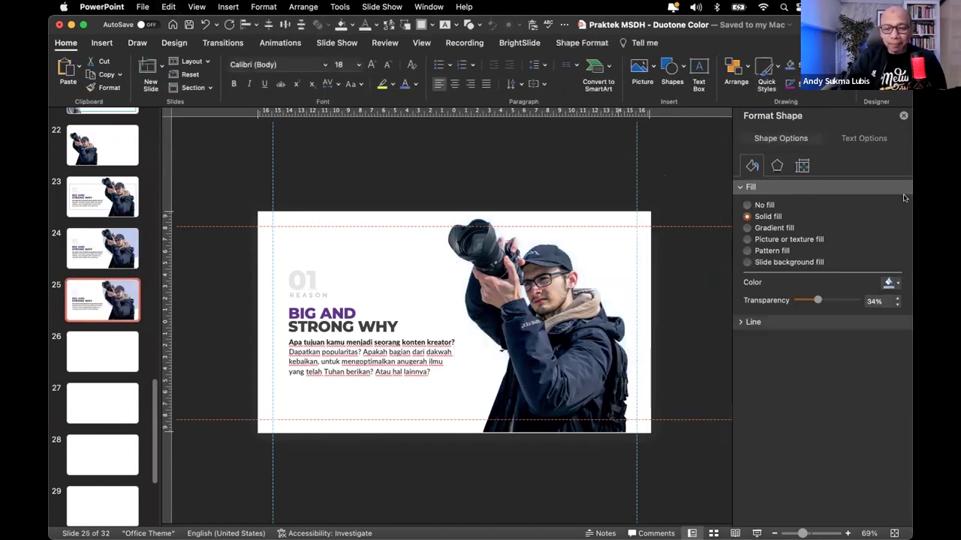
left_click(903, 115)
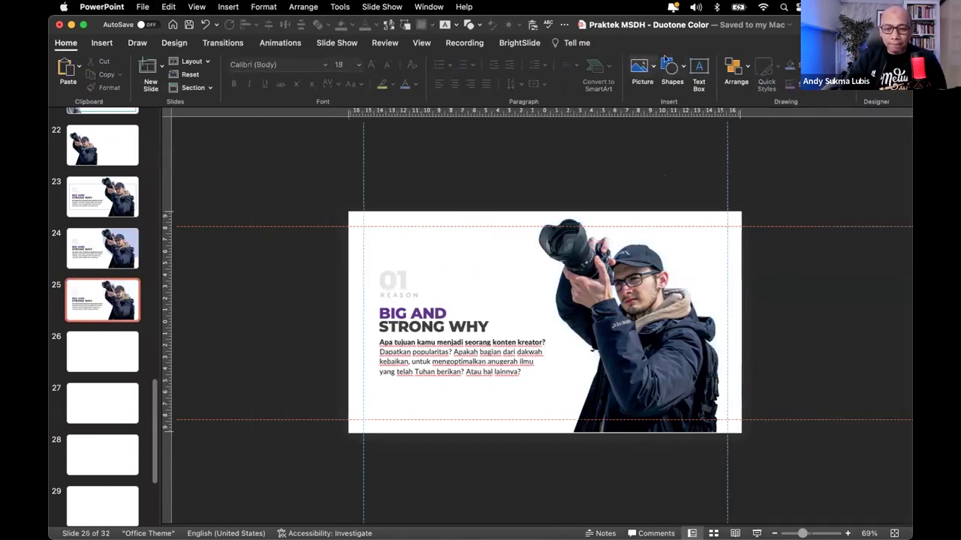
Step: Draw a narrow parallelogram about 19.05 cm high and 5 cm wide across the text, spanning the slide's full height
left_click(678, 65)
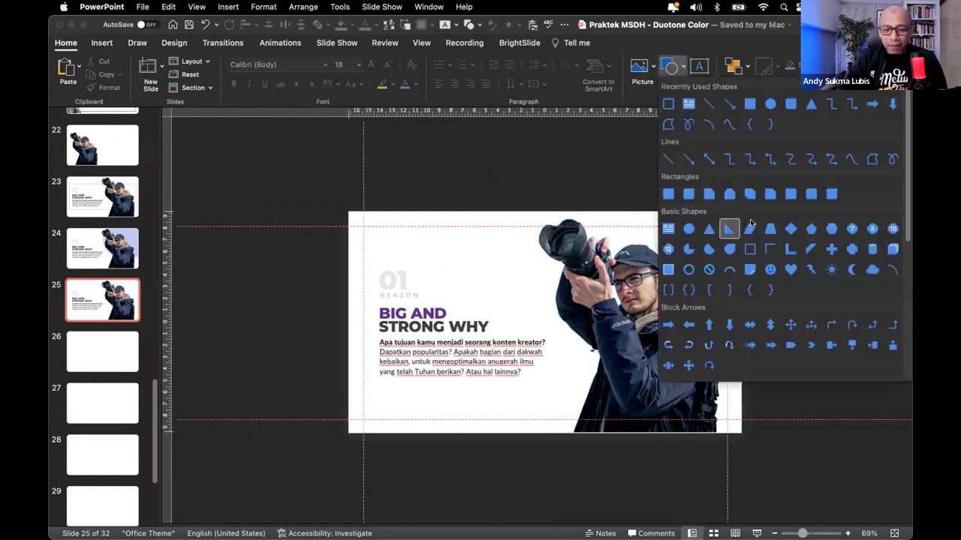
left_click(747, 229)
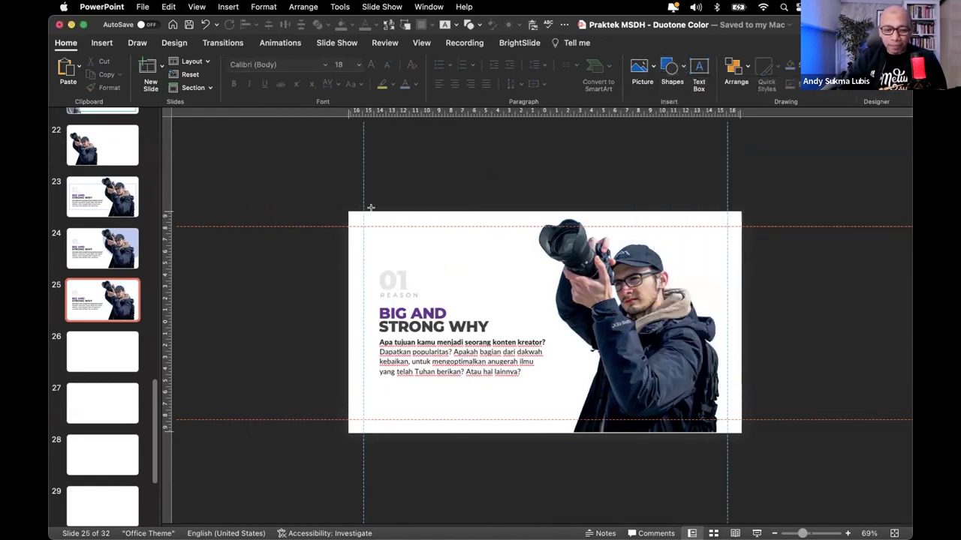
mouse_move(370, 208)
left_mouse_down()
mouse_move(384, 336)
mouse_move(433, 432)
left_mouse_up()
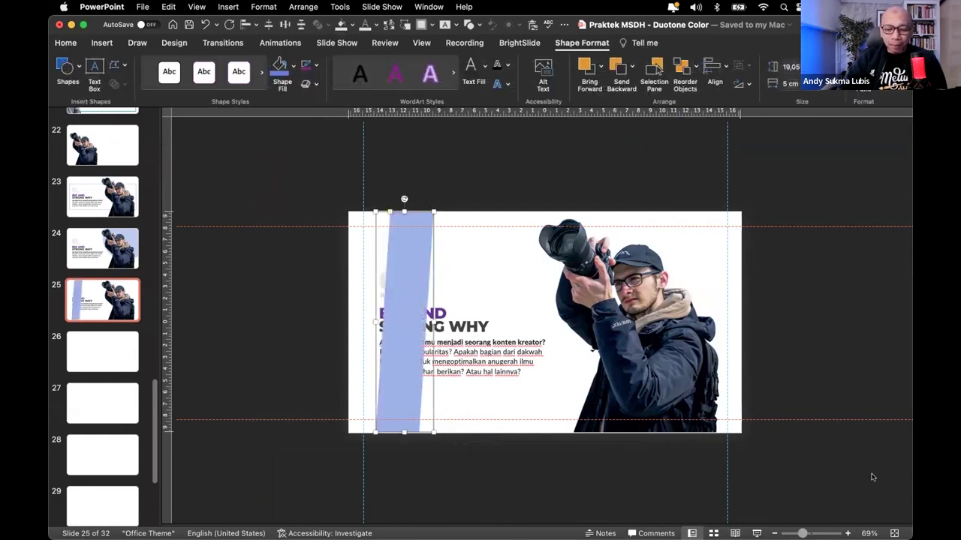
Step: Slant the parallelogram more steeply into a thin diagonal stripe and widen it to about 8.3 cm
scroll(721, 419, "up", 5)
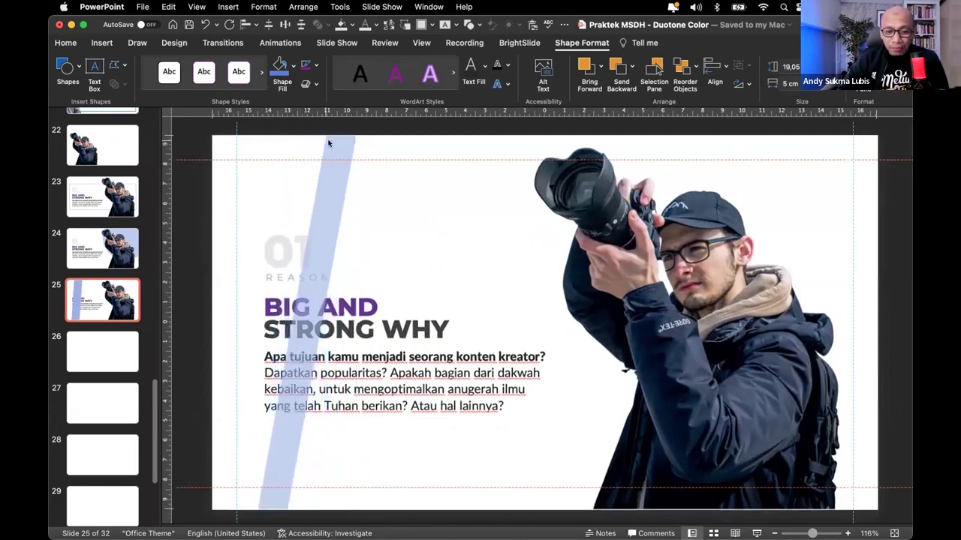
left_click_drag(328, 142, 331, 143)
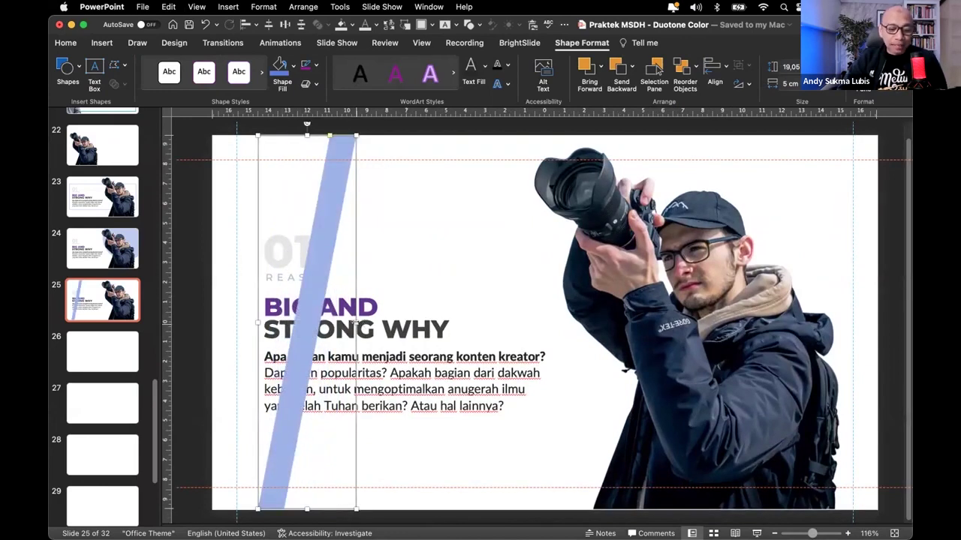
left_click_drag(357, 322, 421, 329)
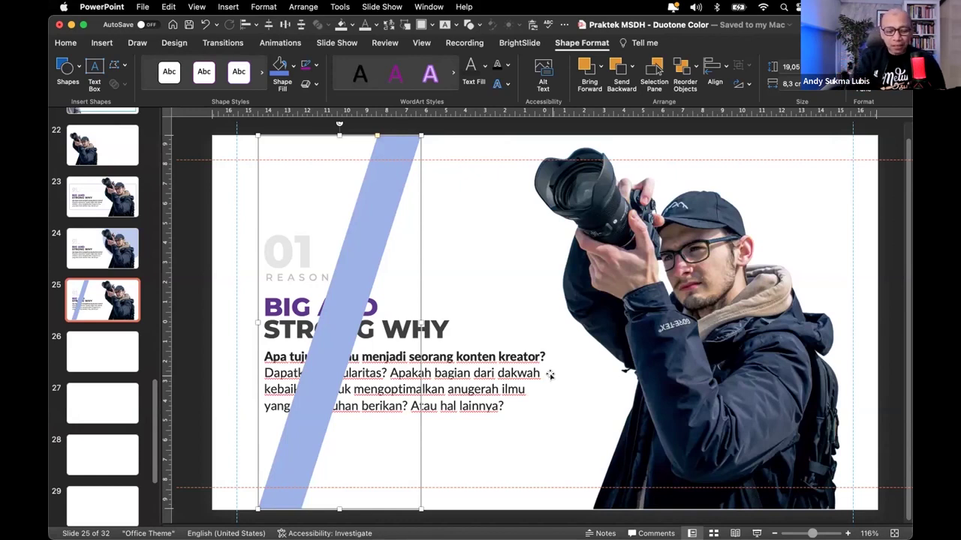
Step: Duplicate the diagonal stripe twice, placing the copies side by side to its right with equal narrow gaps
key("super+d")
left_click_drag(382, 244, 421, 234)
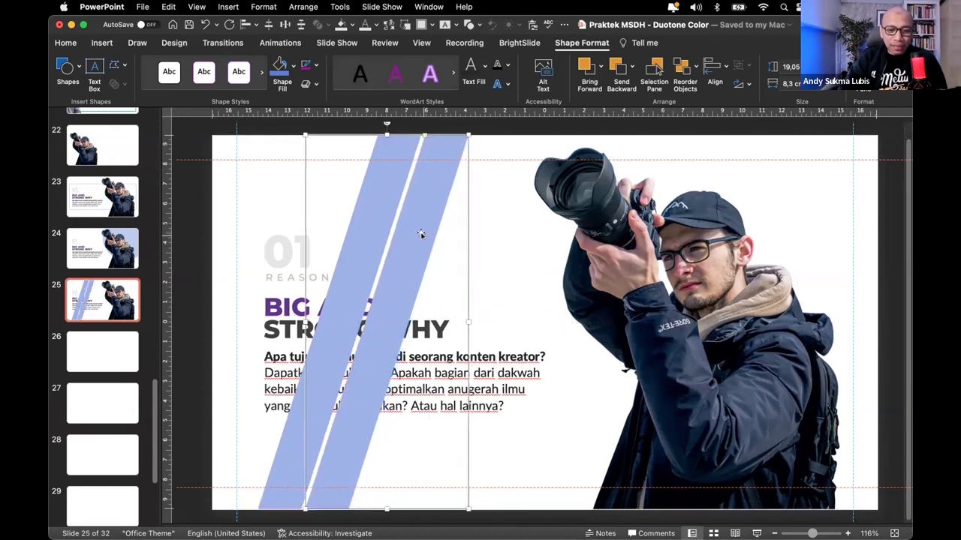
key("super+d")
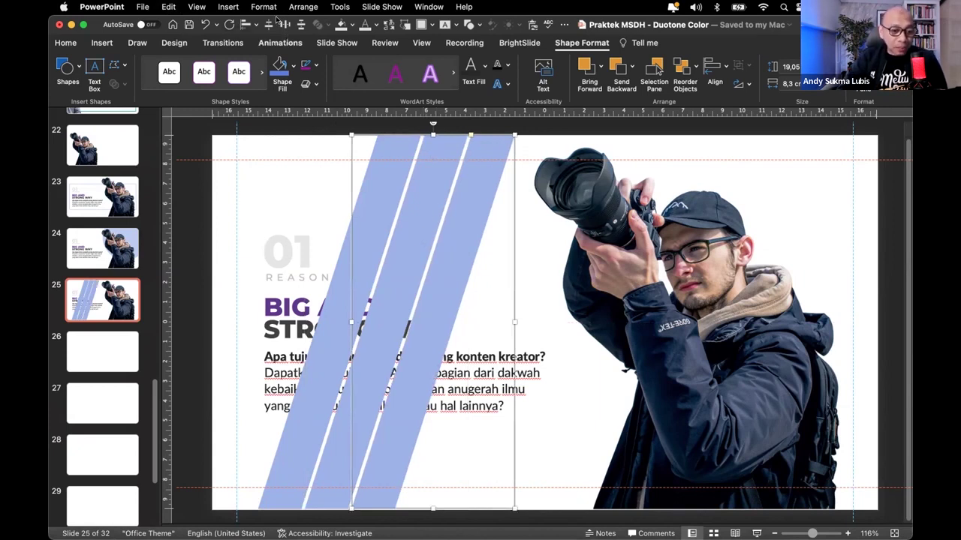
Step: Fill the rightmost stripe with dark purple and the leftmost stripe with light gray
left_click(352, 26)
left_click(410, 78)
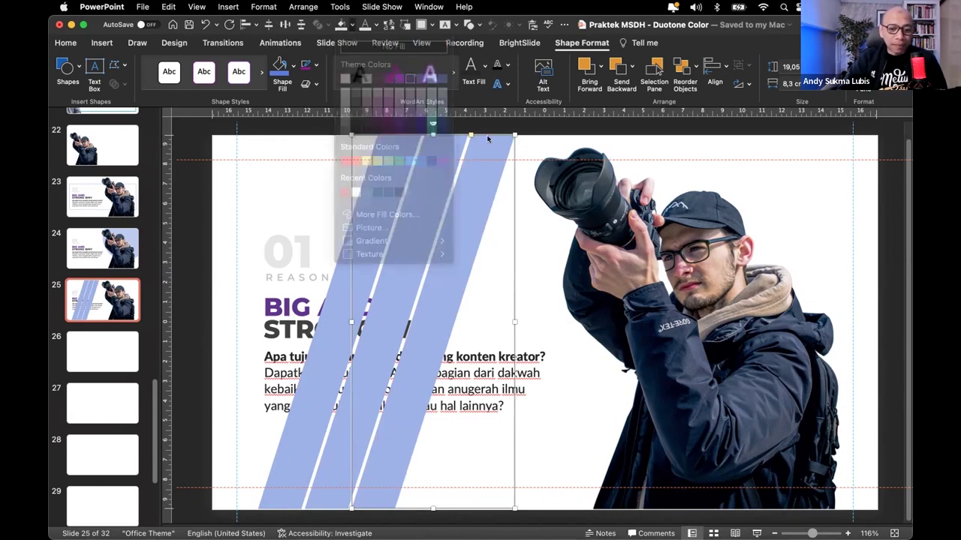
left_click(441, 144)
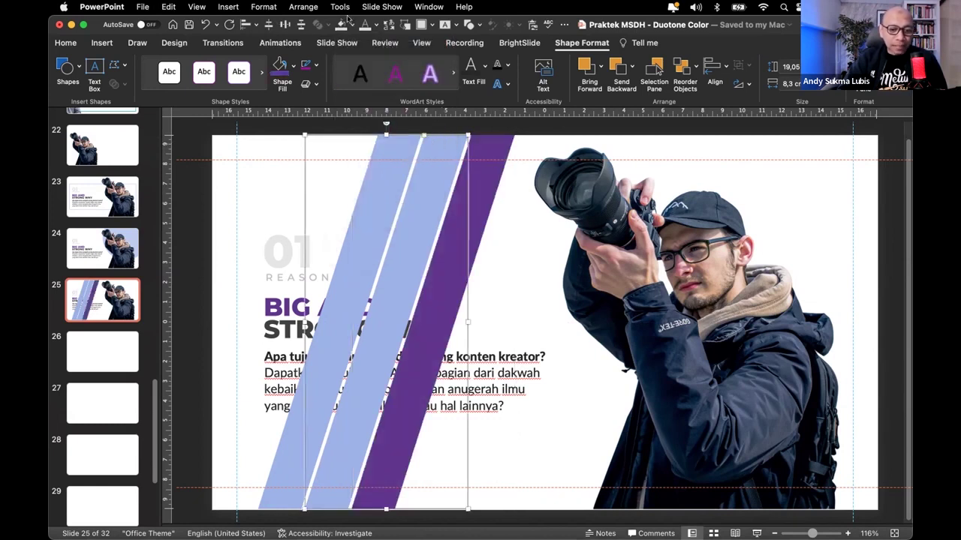
key("Tab")
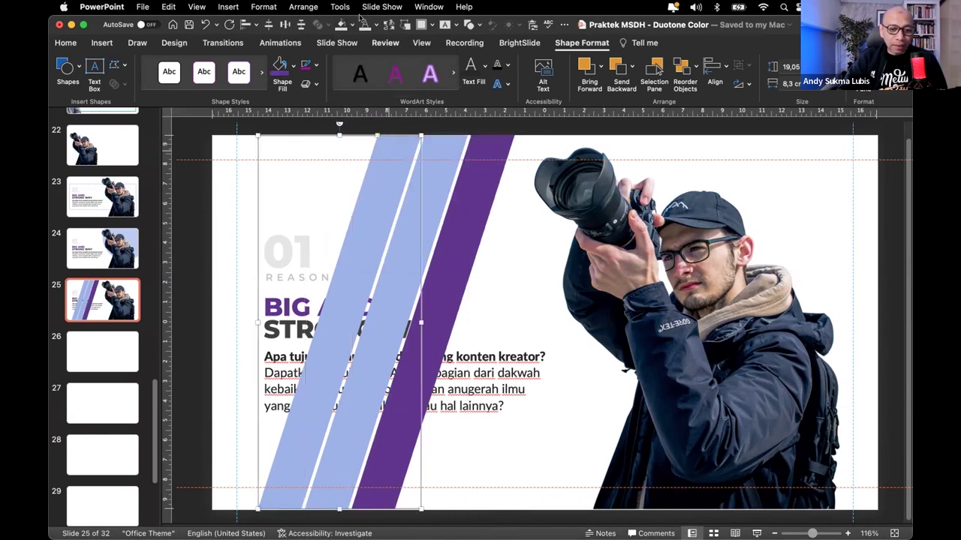
left_click(352, 26)
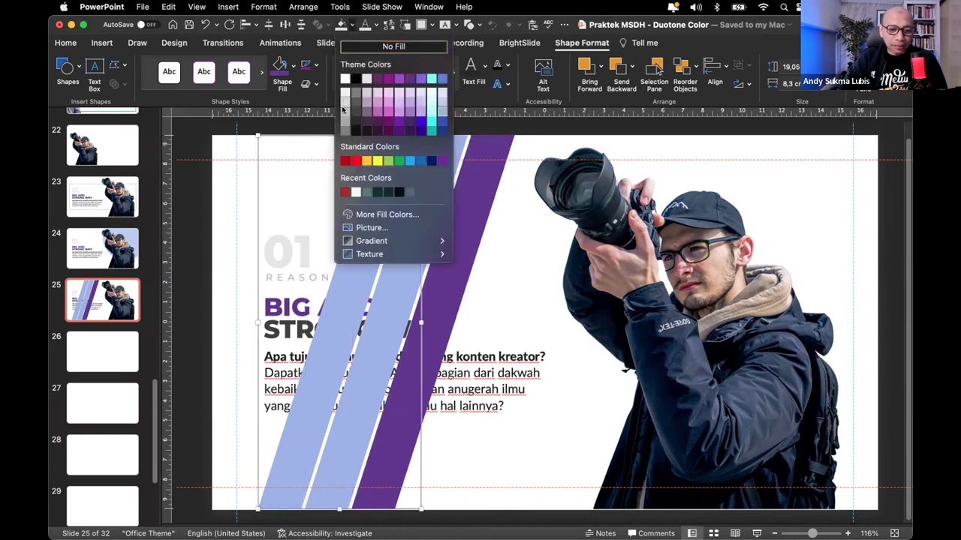
left_click(345, 110)
Step: Move all three stripes together over the photographer on the slide's right side and send them to the back
left_click(450, 143, "shift")
left_click(497, 143, "shift")
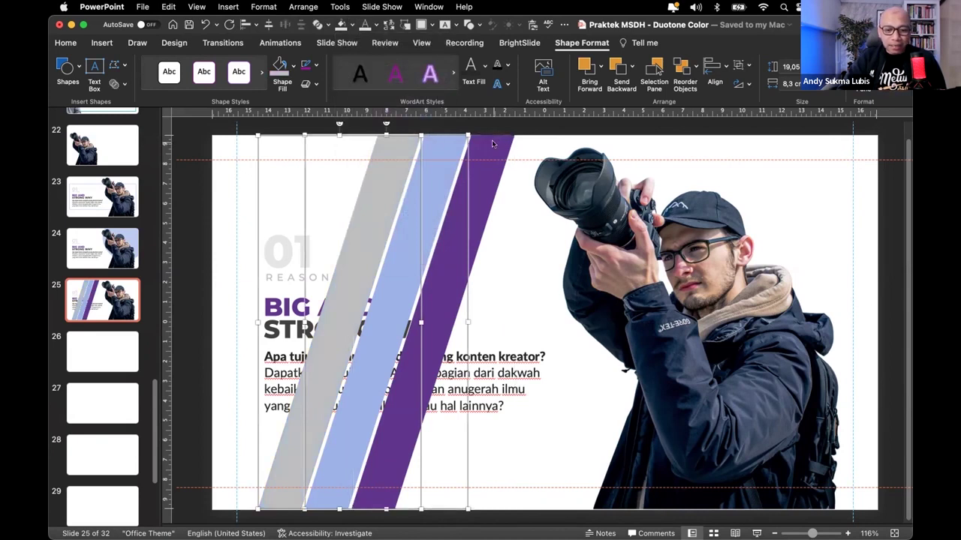
left_click_drag(493, 143, 812, 168)
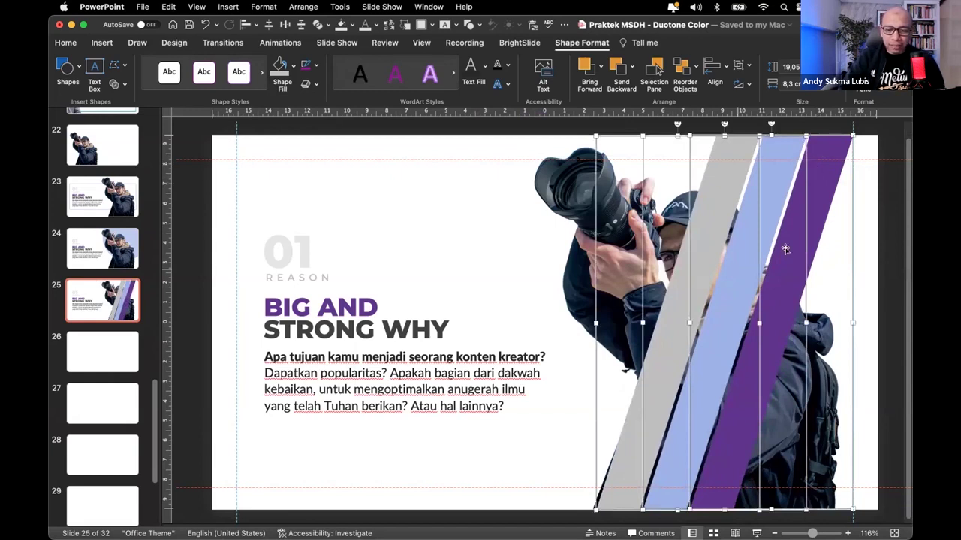
right_click(784, 189)
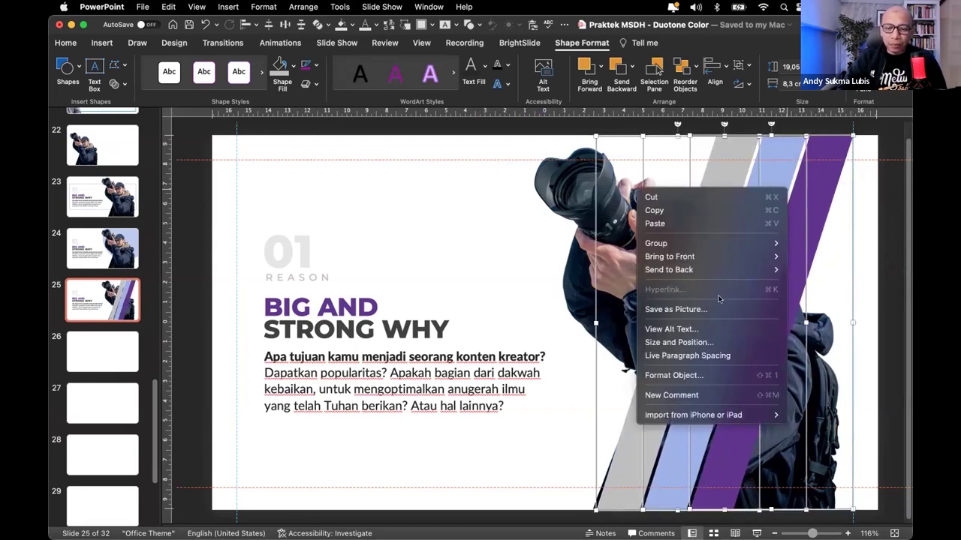
mouse_move(724, 272)
left_click(816, 269)
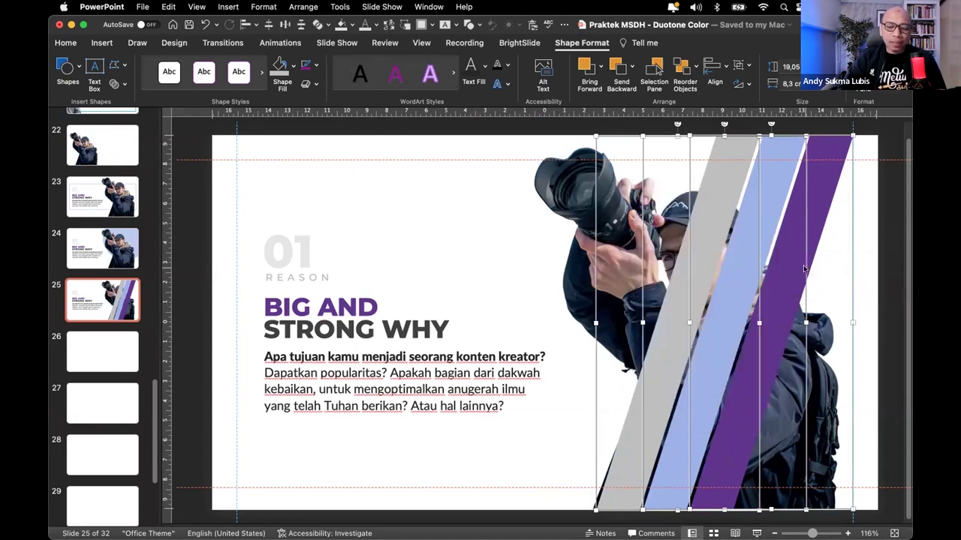
Step: Bring only the purple stripe to the front so that it crosses over the photographer
left_click(836, 140)
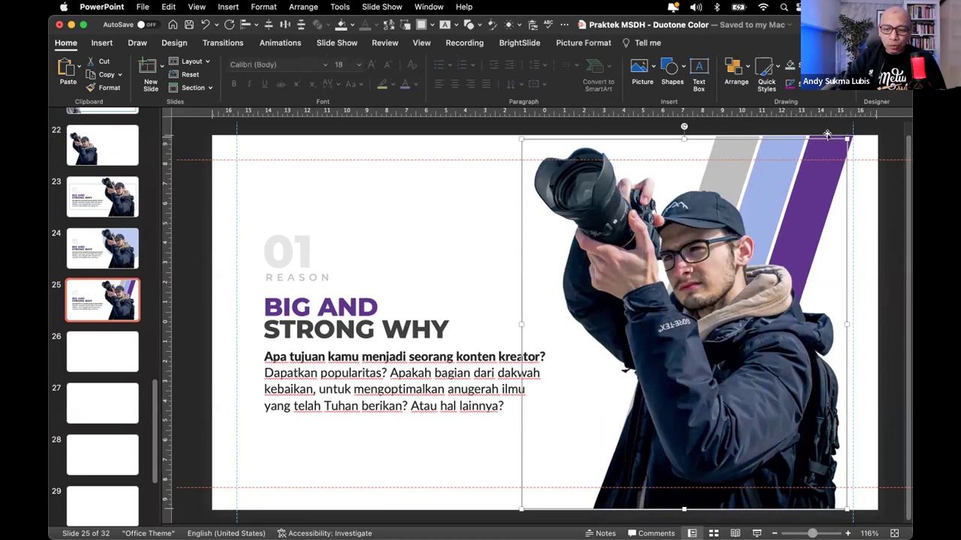
scroll(827, 134, "up", 5)
scroll(819, 167, "up", 4)
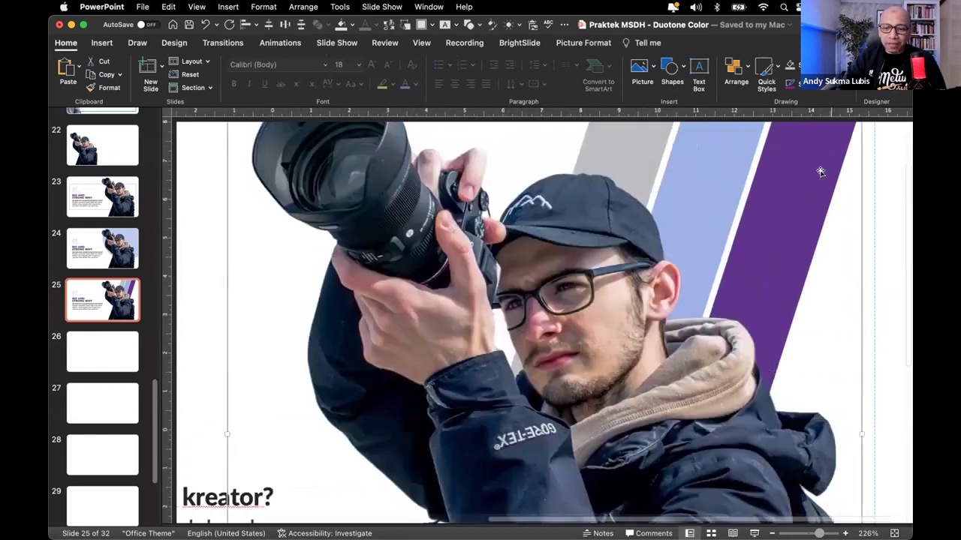
left_click(811, 145)
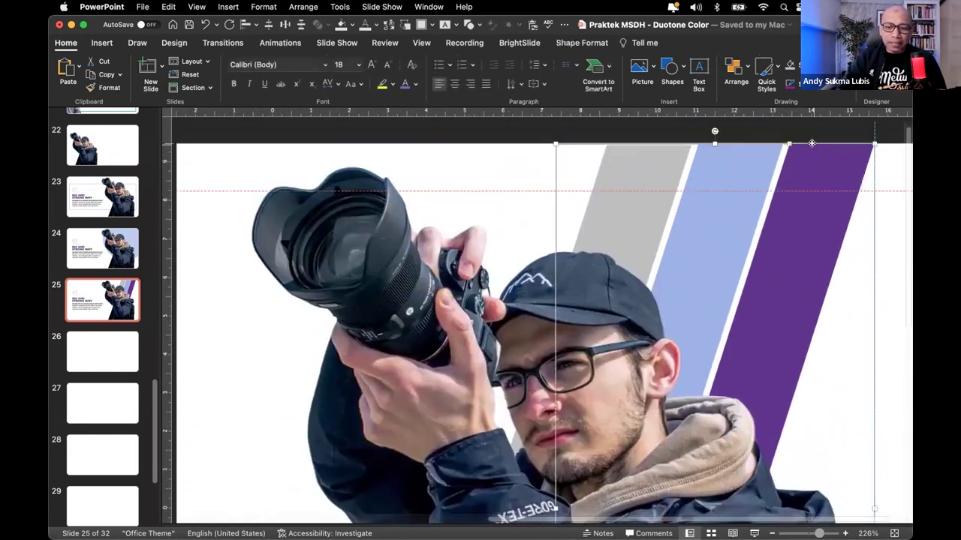
right_click(811, 144)
mouse_move(800, 285)
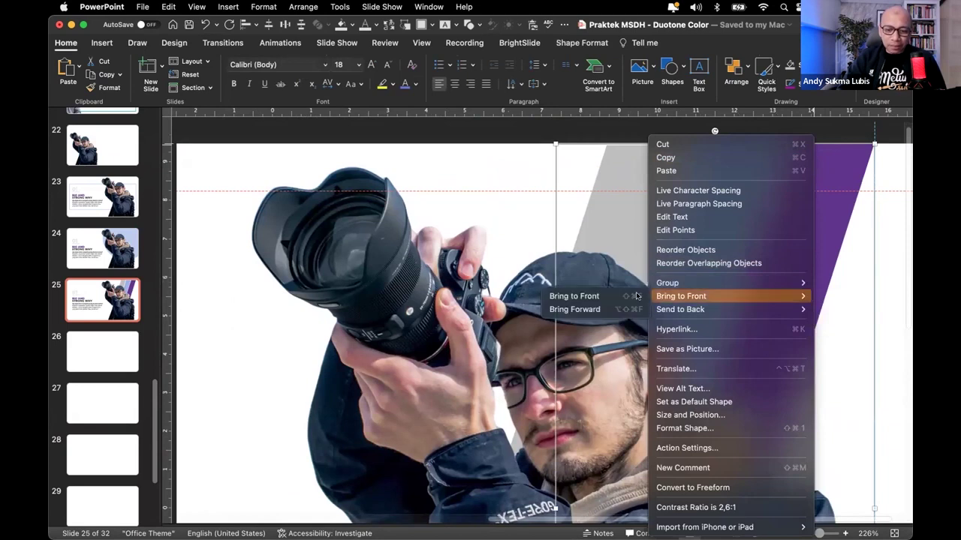
left_click(637, 296)
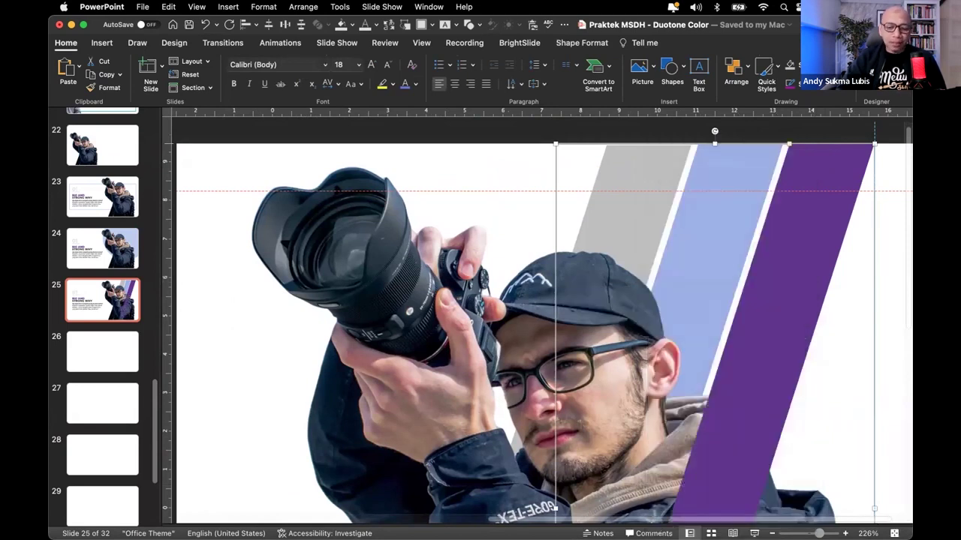
scroll(795, 200, "down", 5)
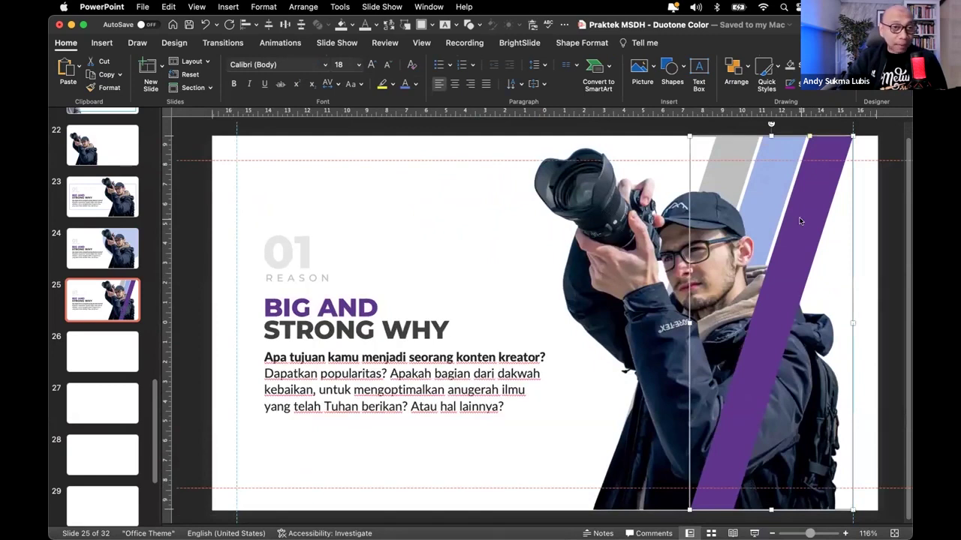
Step: Set the purple stripe's fill transparency to 22%
right_click(800, 221)
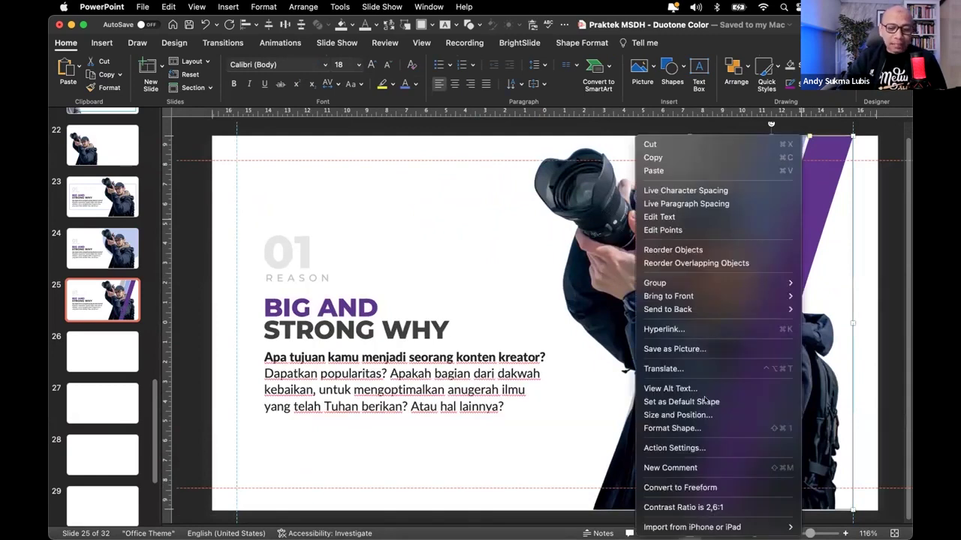
left_click(704, 429)
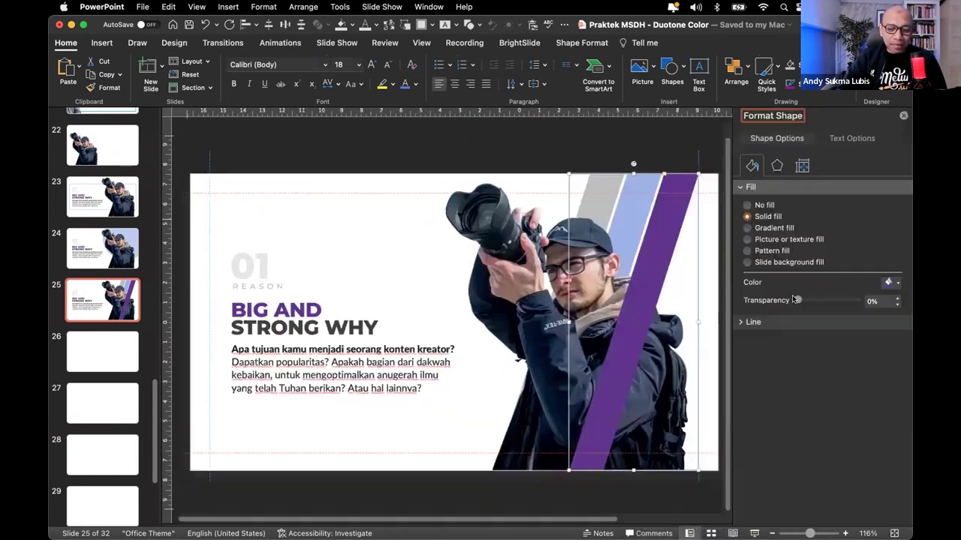
left_click_drag(804, 302, 810, 301)
left_click(338, 149)
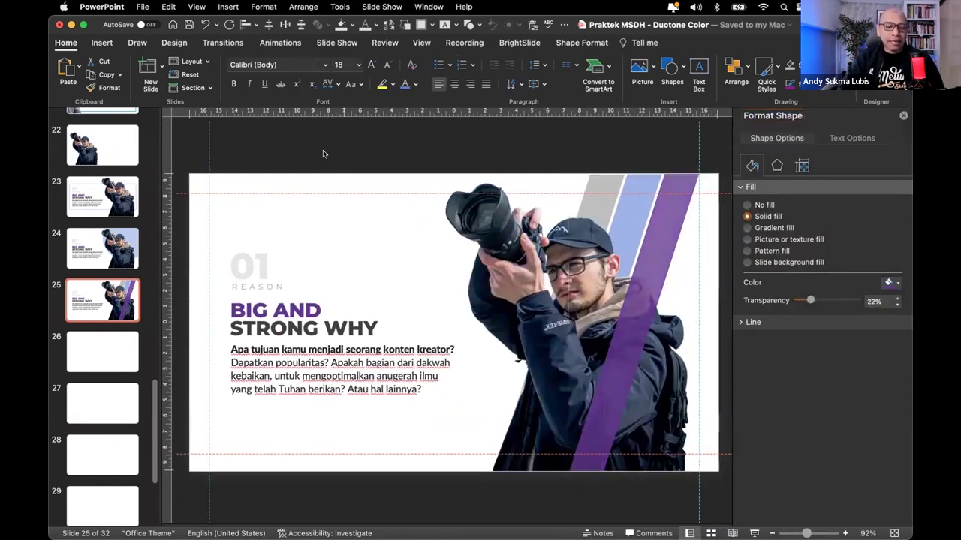
Step: Move the photographer picture on slide 22 to the horizontal middle of the slide
left_click(120, 144)
left_click(306, 354)
left_click_drag(305, 356, 433, 357)
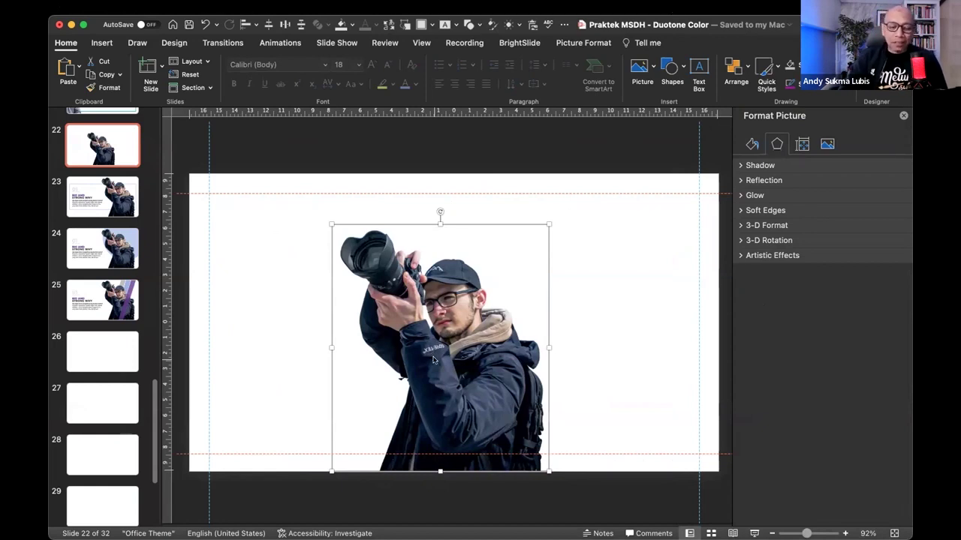
Step: Play the slide show from slide 22 and advance through the frame, circle and stripe designs up to slide 25
key("super+shift+Return")
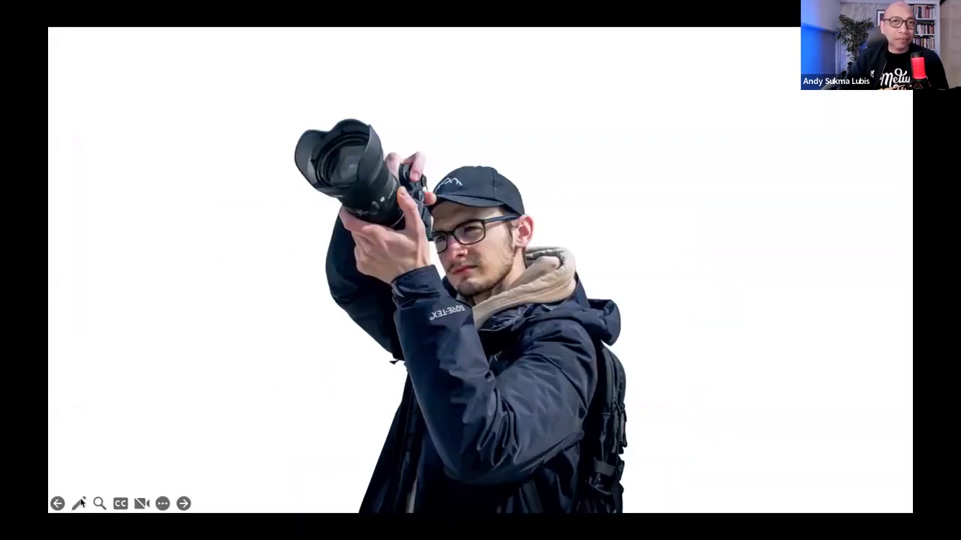
key("Right")
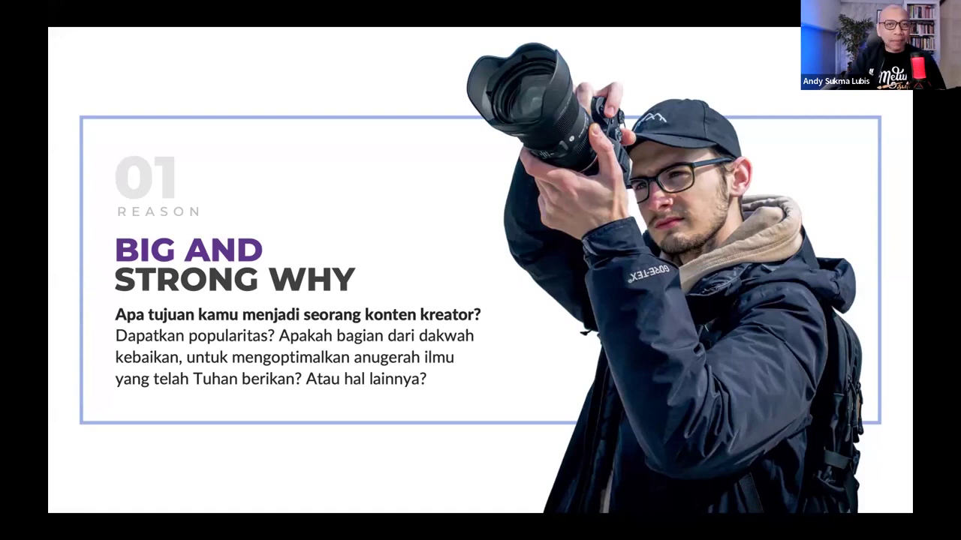
left_click(434, 360)
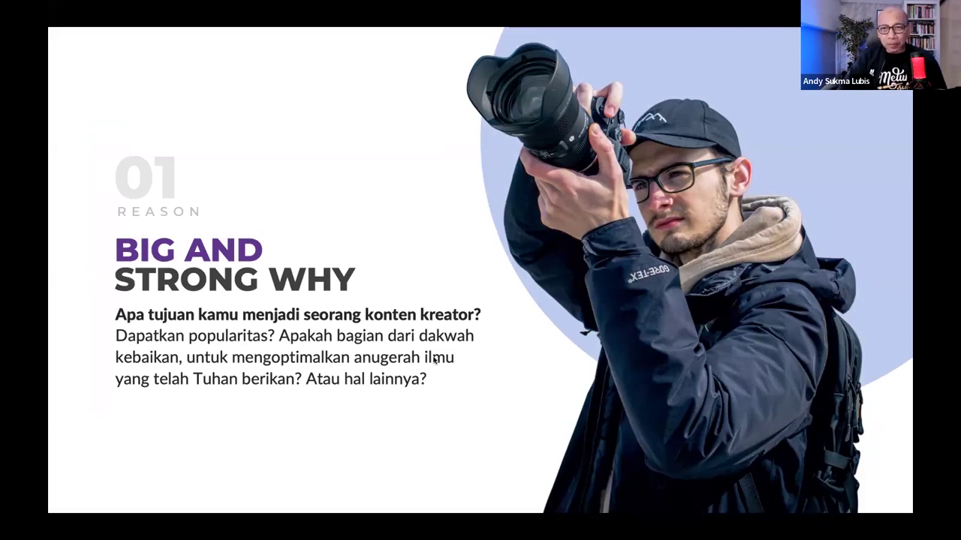
left_click(433, 361)
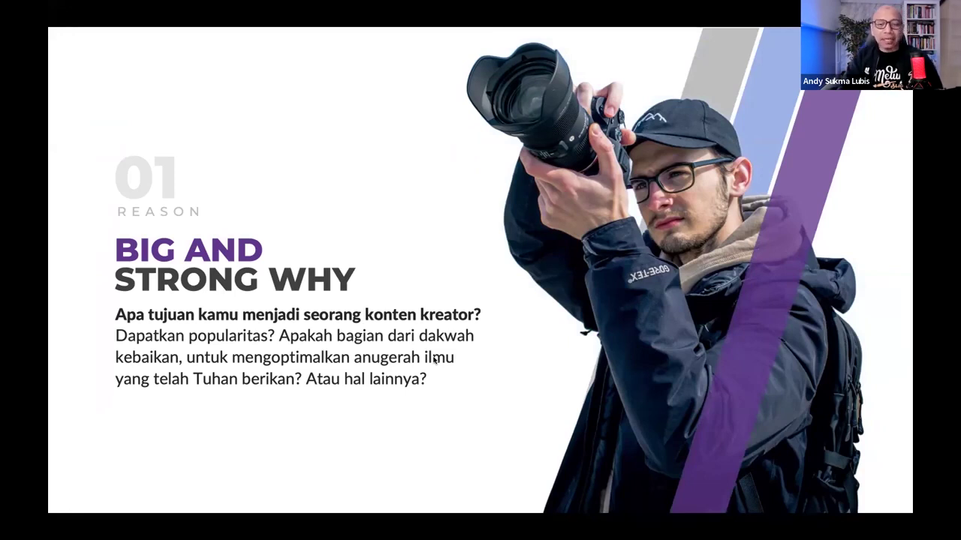
Step: End the slide show, switch to Finder and copy the original photographer JPG with its background from the Desktop folder
key("Escape")
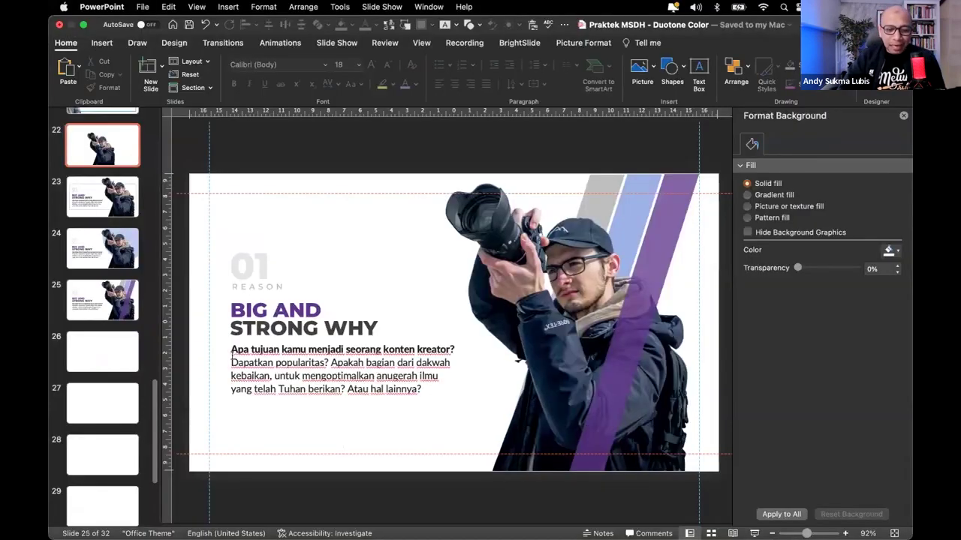
key("ctrl+Up")
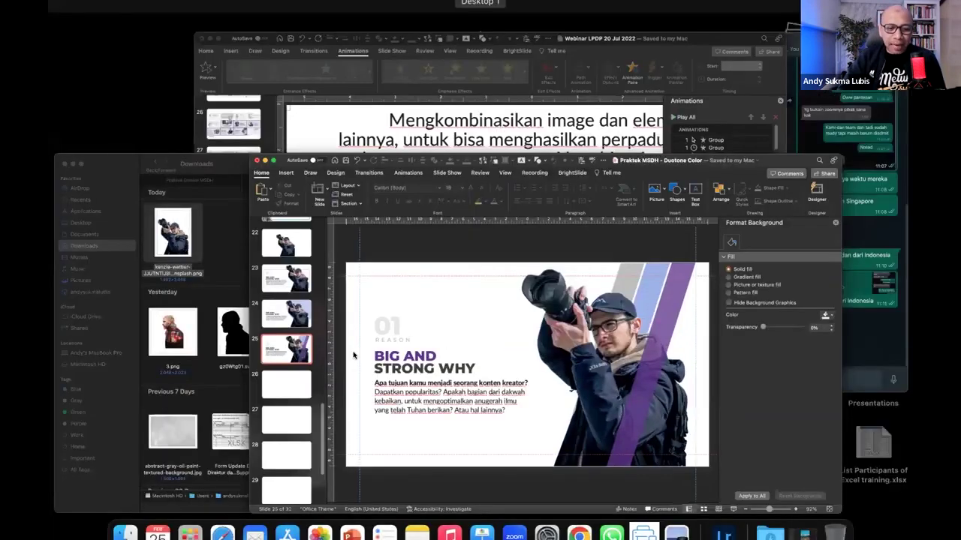
key("Right")
key("Down")
key("Return")
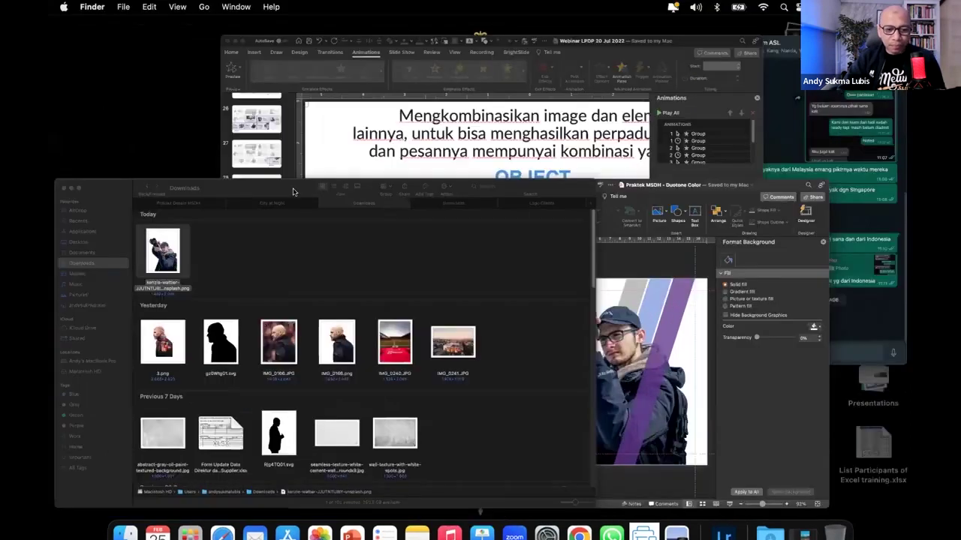
key("super+shift+d")
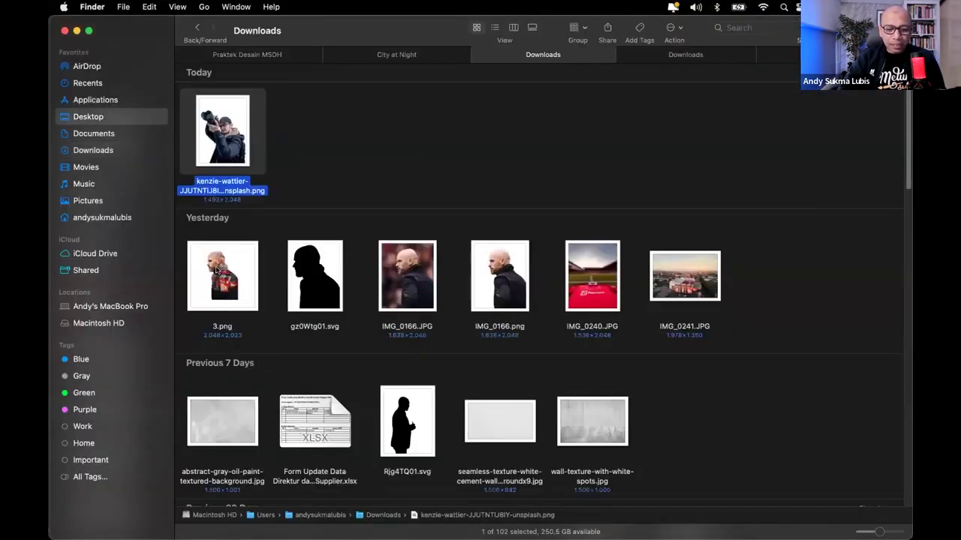
left_click(216, 272)
key("super+c")
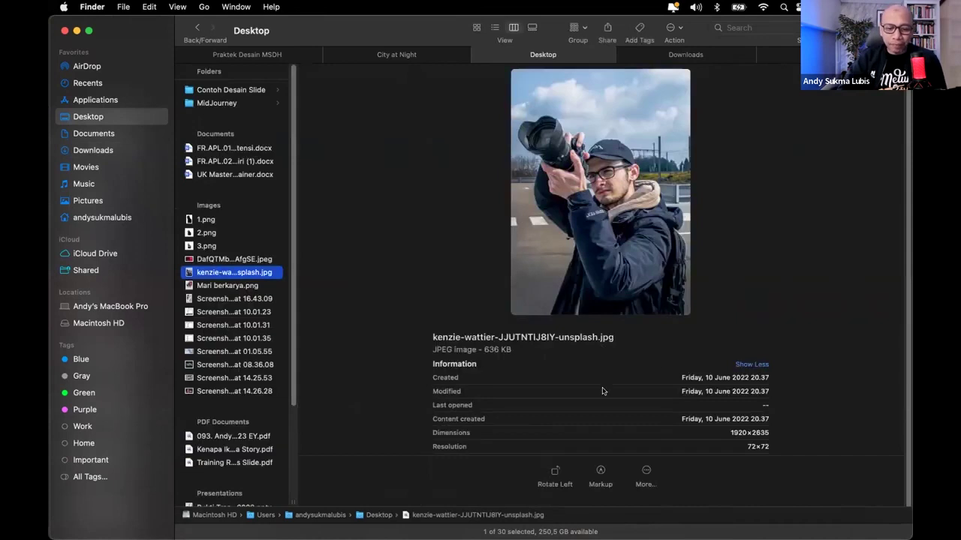
Step: Return to PowerPoint, paste the copied photo onto empty slide 26 and place it against the right vertical guide
key("ctrl+Up")
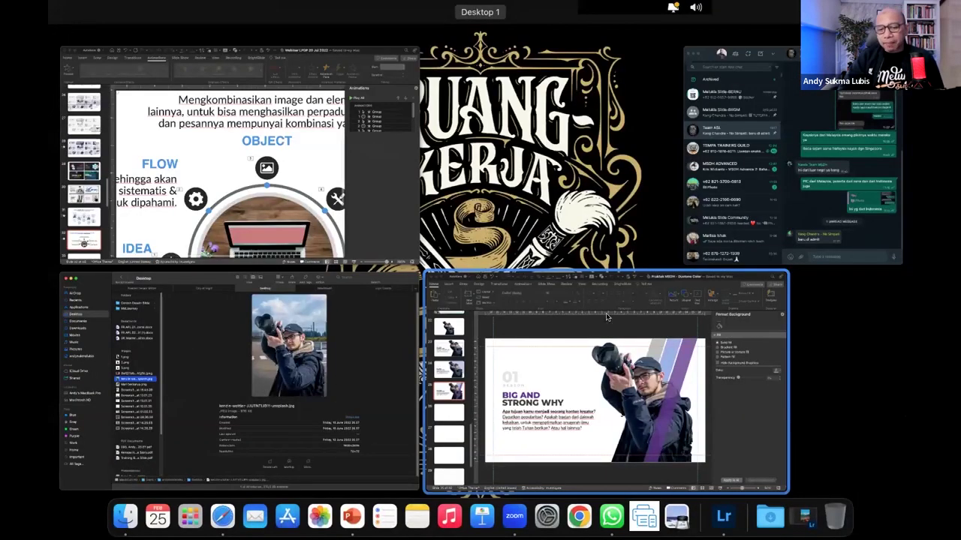
left_click(506, 329)
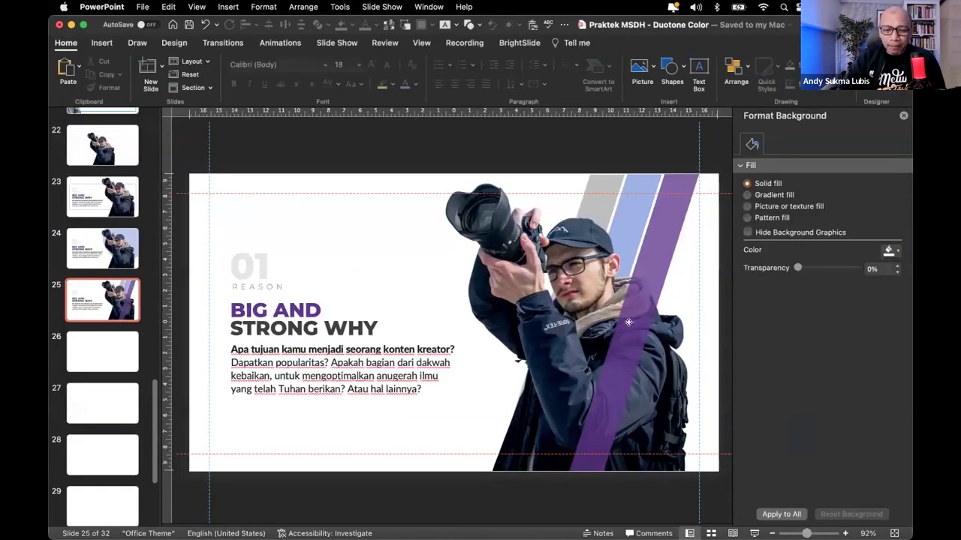
key("Down")
key("super+v")
left_click_drag(636, 324, 646, 325)
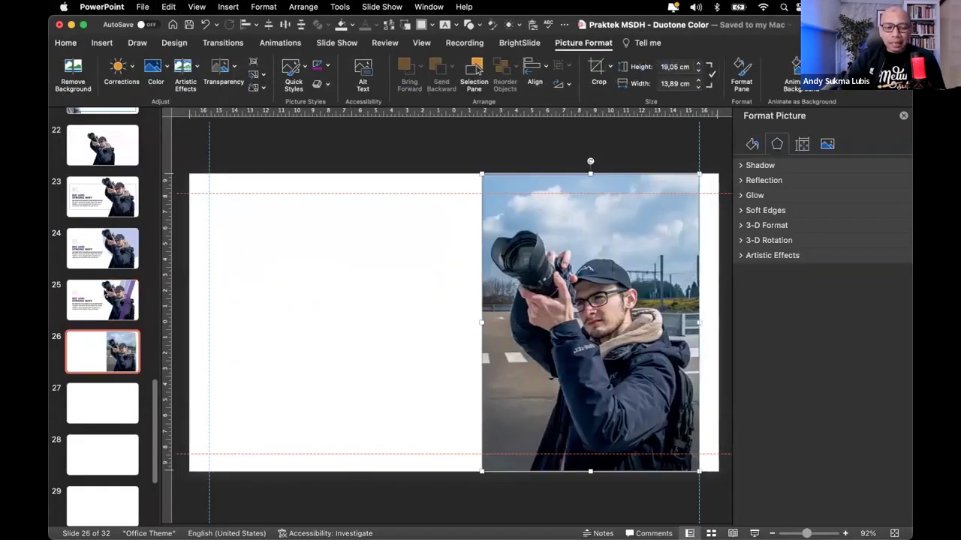
Step: Copy the number, REASON label, heading and paragraph text boxes from slide 25 onto slide 26
left_click(104, 292)
left_click_drag(185, 215, 553, 449)
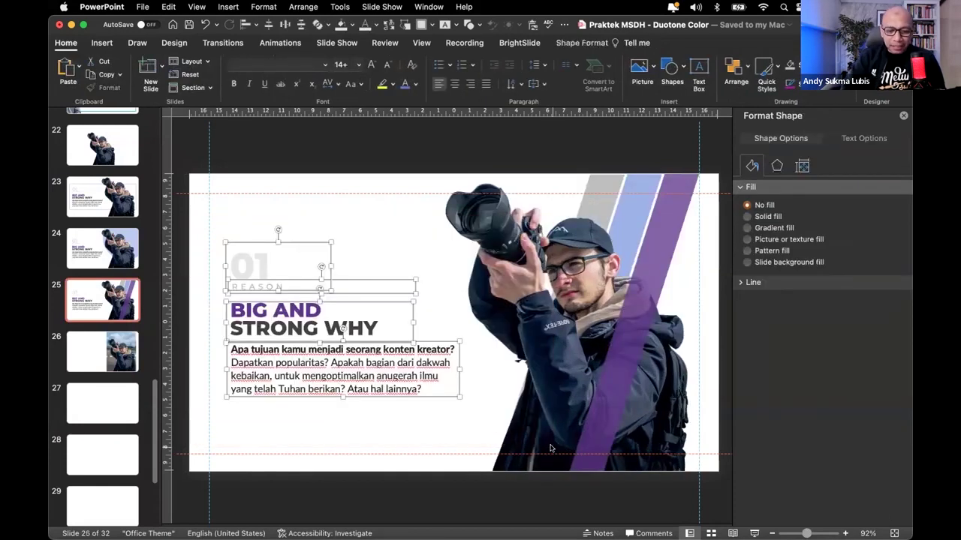
left_click(70, 343)
key("super+v")
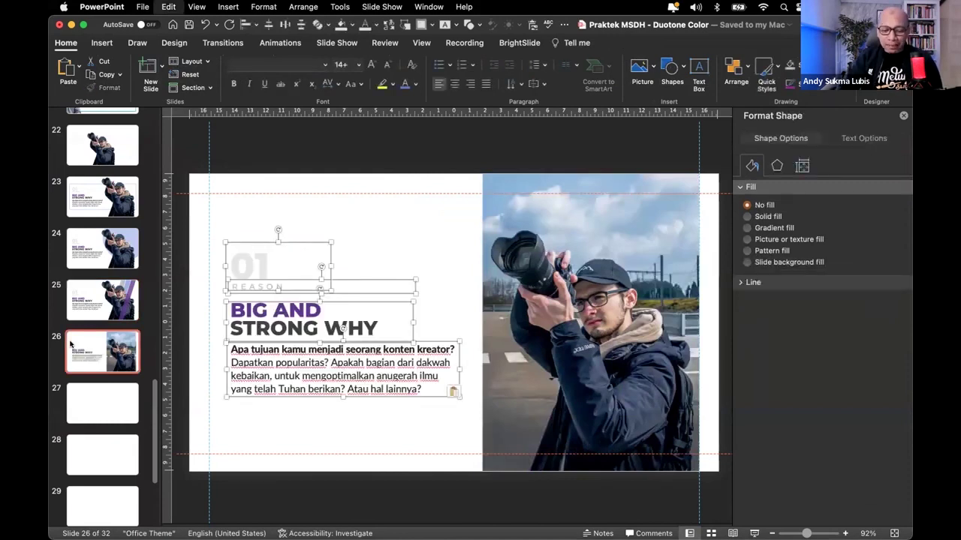
Step: Nudge the pasted text boxes on slide 26 left, closer to the left vertical guide
key("Left")
key("Left")
key("Left")
key("Left")
key("Left")
key("Left")
key("Left")
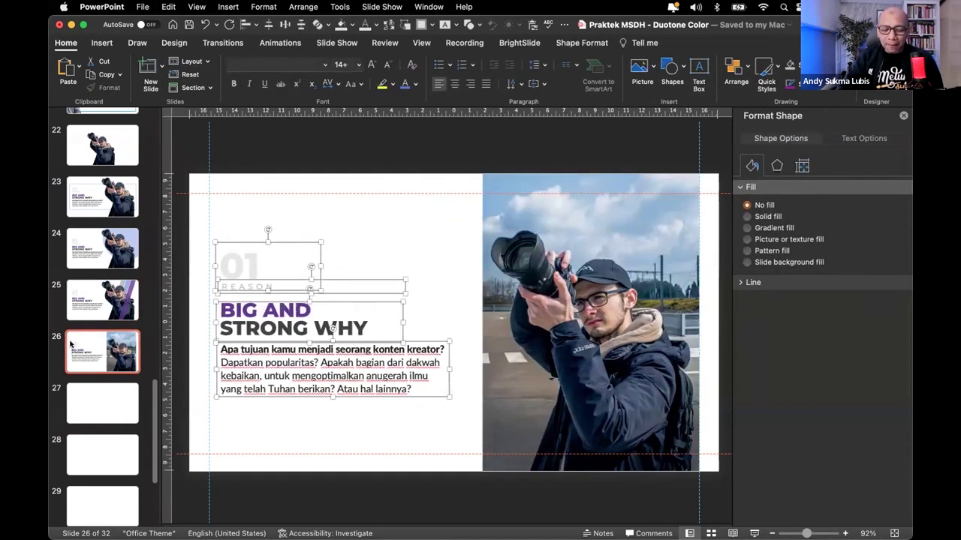
Step: Draw a narrow vertical rectangle from the top edge of slide 26, between the text and the photo
left_click(477, 26)
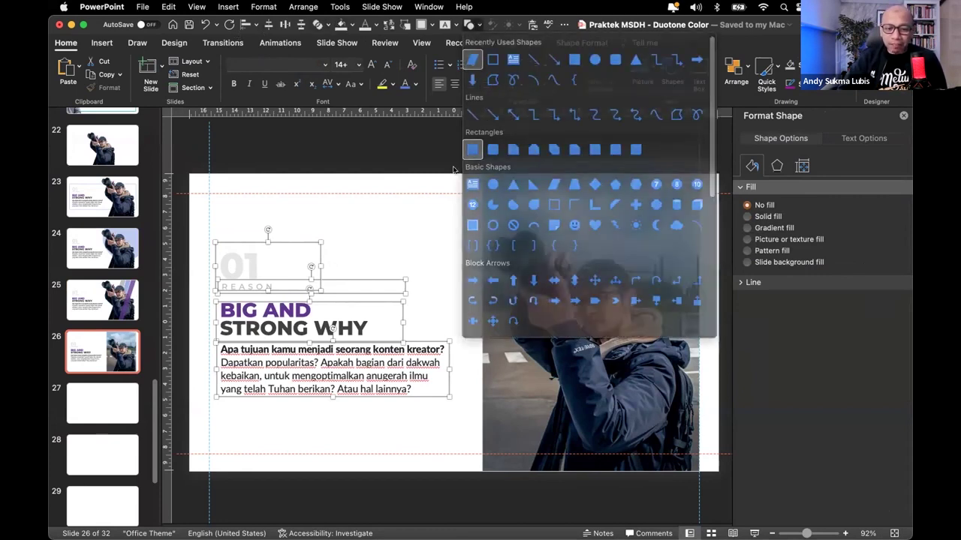
left_click(472, 149)
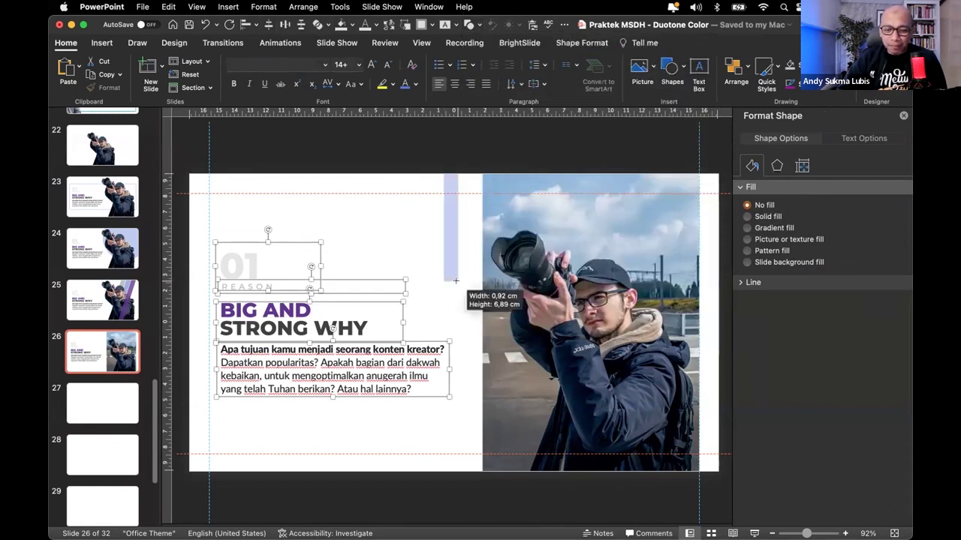